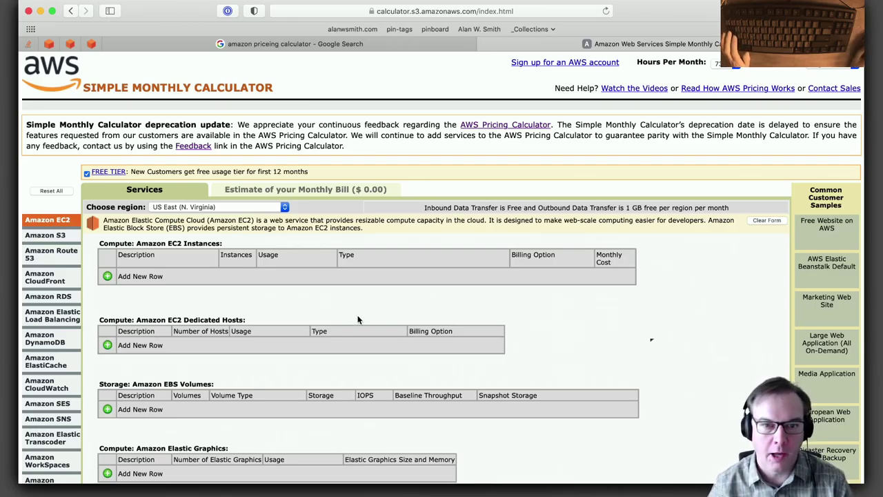
Step: Add an EC2 instance row described as 'database'
left_click(108, 275)
left_click(190, 277)
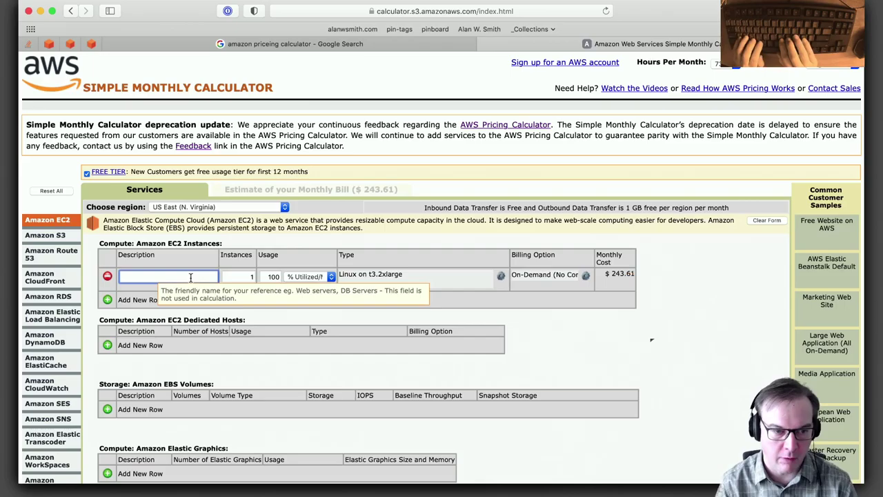
type("date")
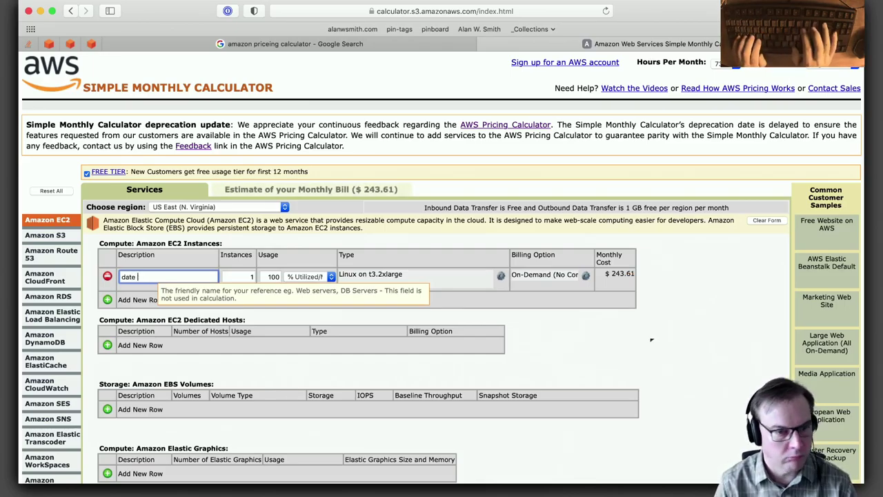
key("BackSpace")
key("BackSpace")
type("abase")
key("Tab")
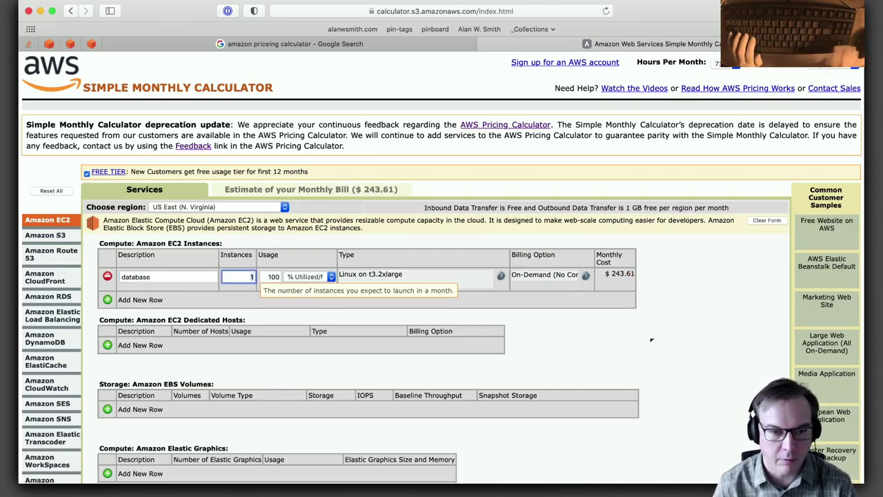
key("Tab")
Step: Add a second EC2 instance row described as 'web server', bringing the bill to $487.22
left_click(109, 300)
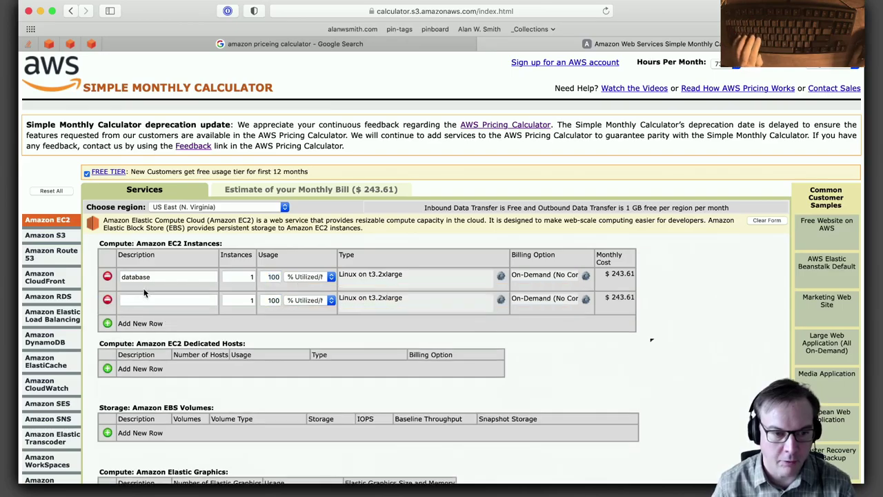
left_click(168, 300)
type("web ser")
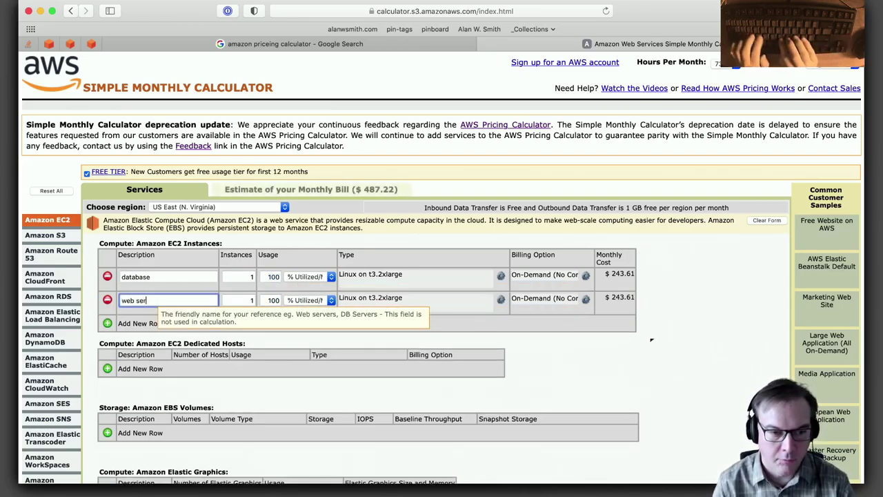
type("ver")
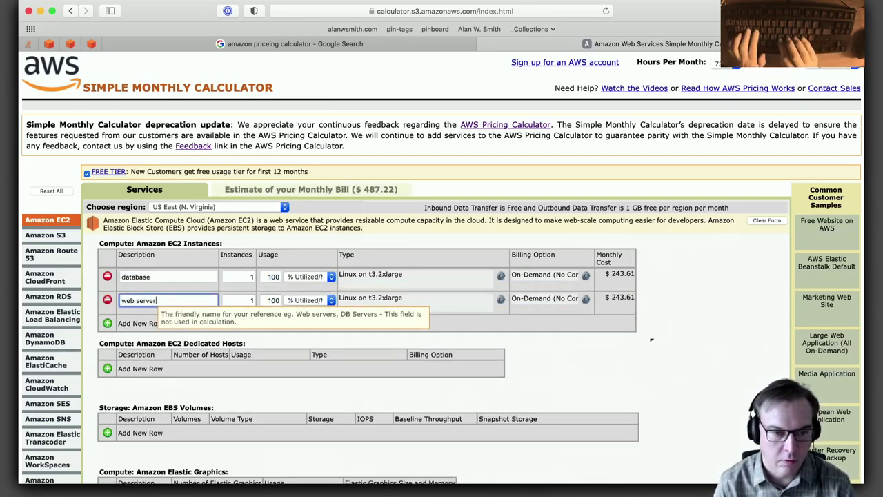
key("Tab")
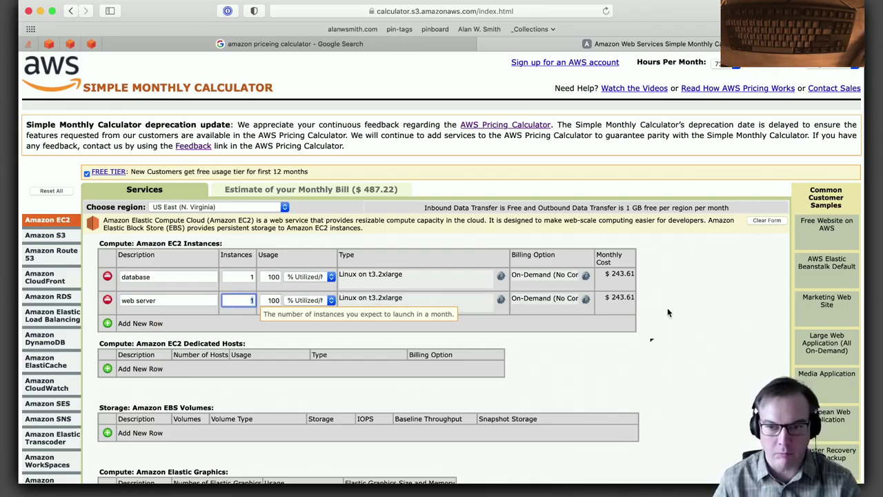
left_click(674, 312)
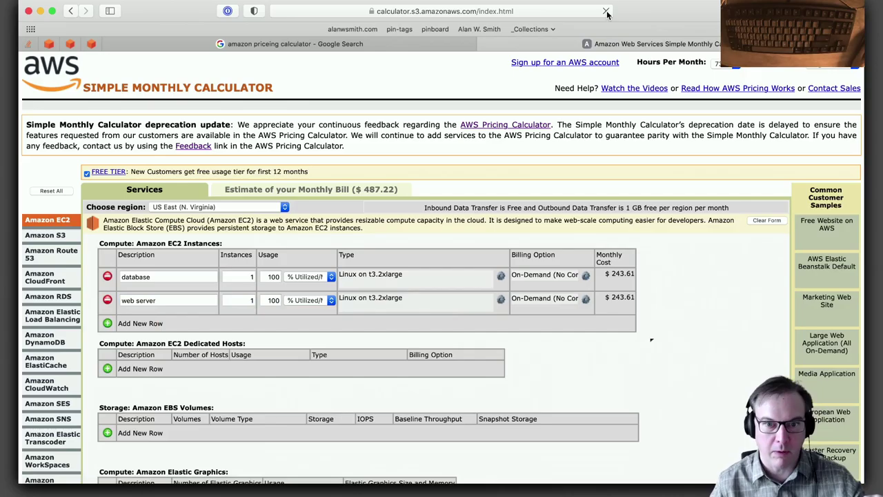
Step: Reload the calculator, add one EC2 row described 'new thing', and open the tutorial videos
left_click(606, 12)
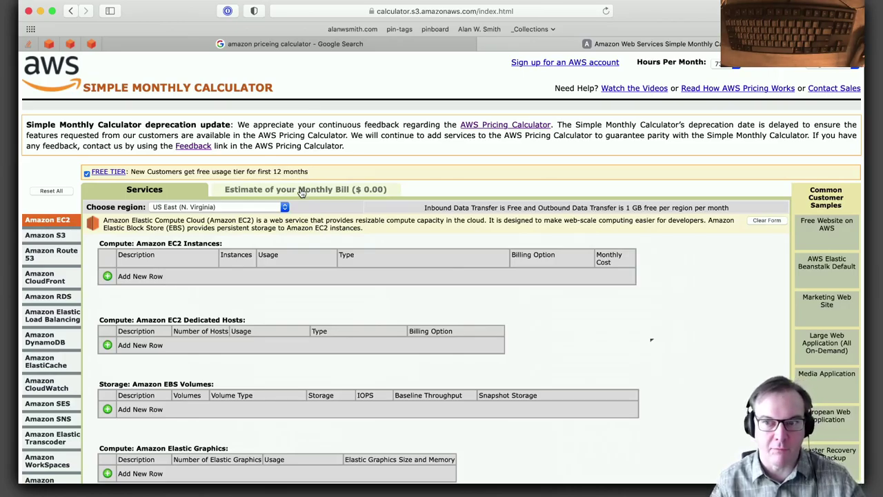
left_click(108, 276)
left_click(166, 278)
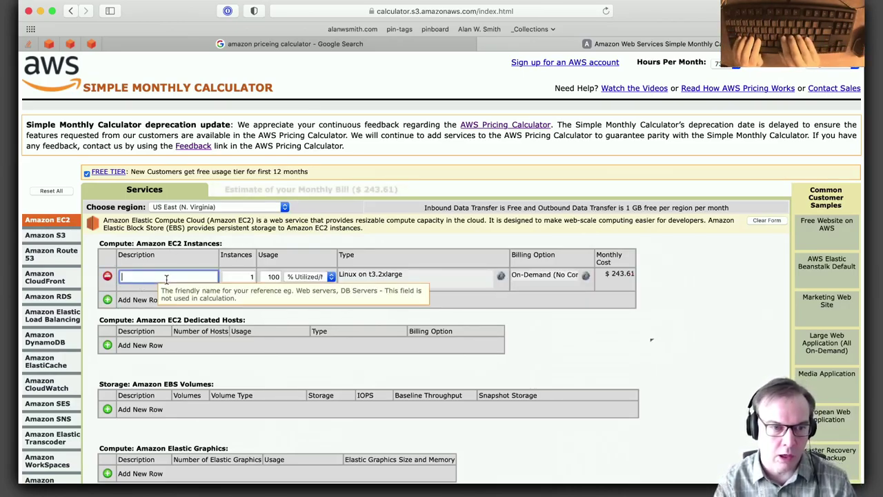
type("new thing")
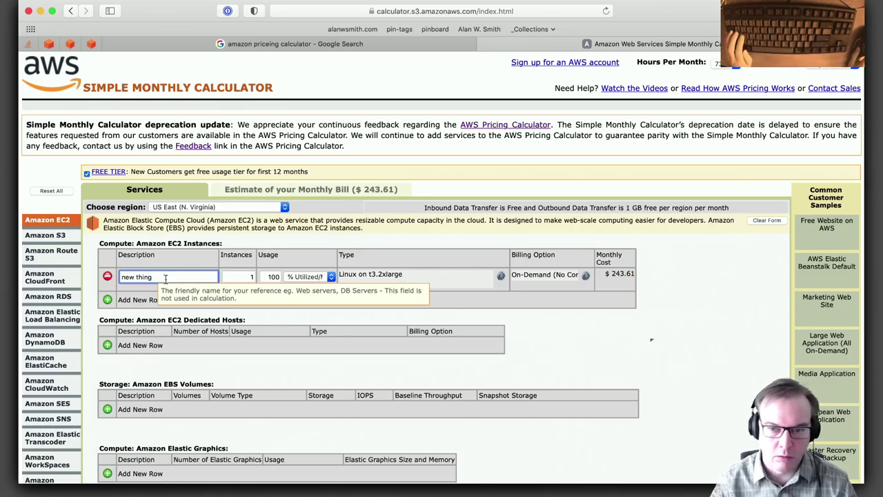
left_click(714, 241)
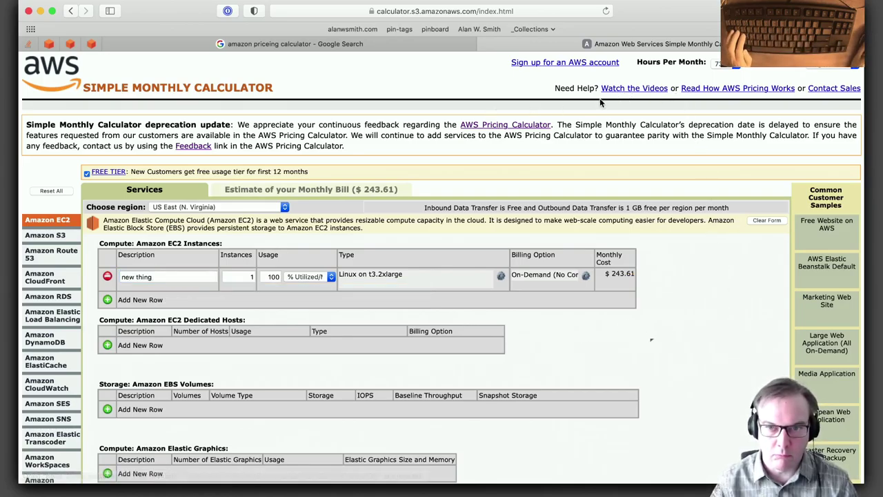
left_click(627, 88)
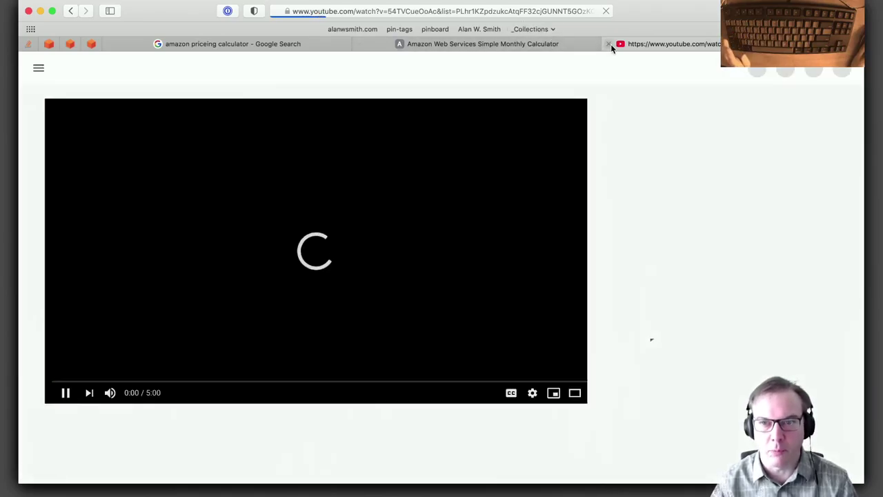
Step: Close the YouTube tab and reload the calculator, resetting the bill to $0.00
left_click(620, 44)
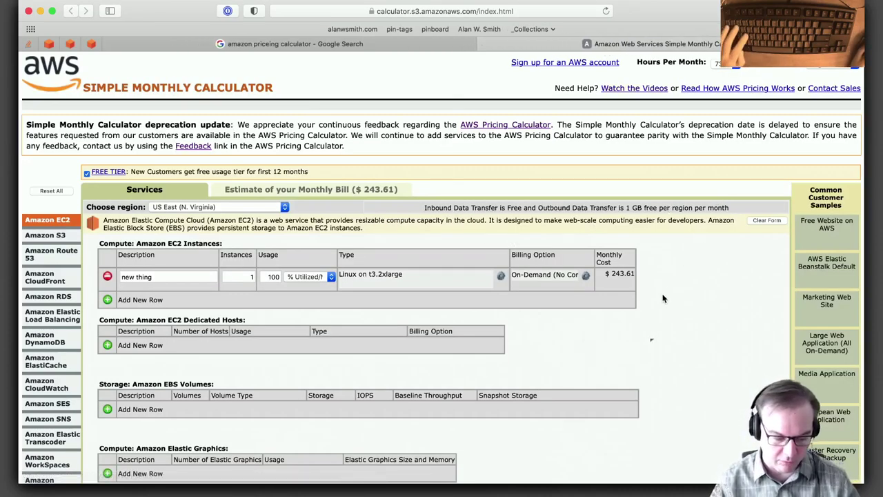
key("super+r")
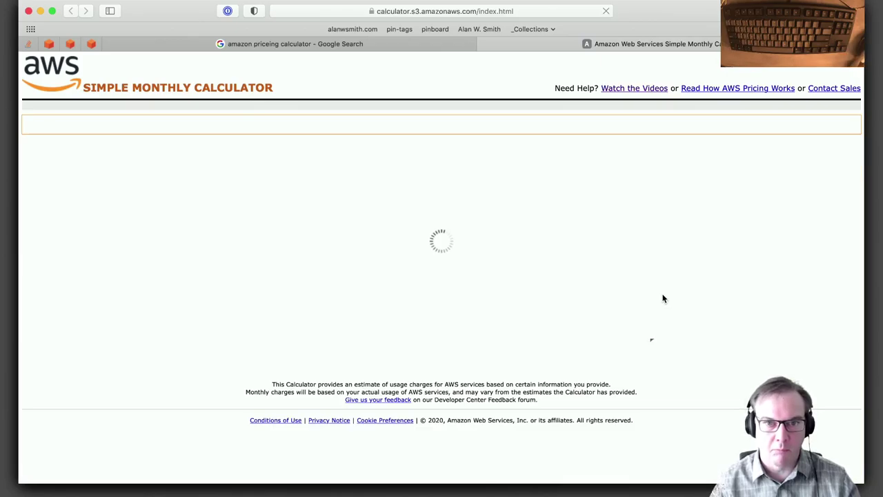